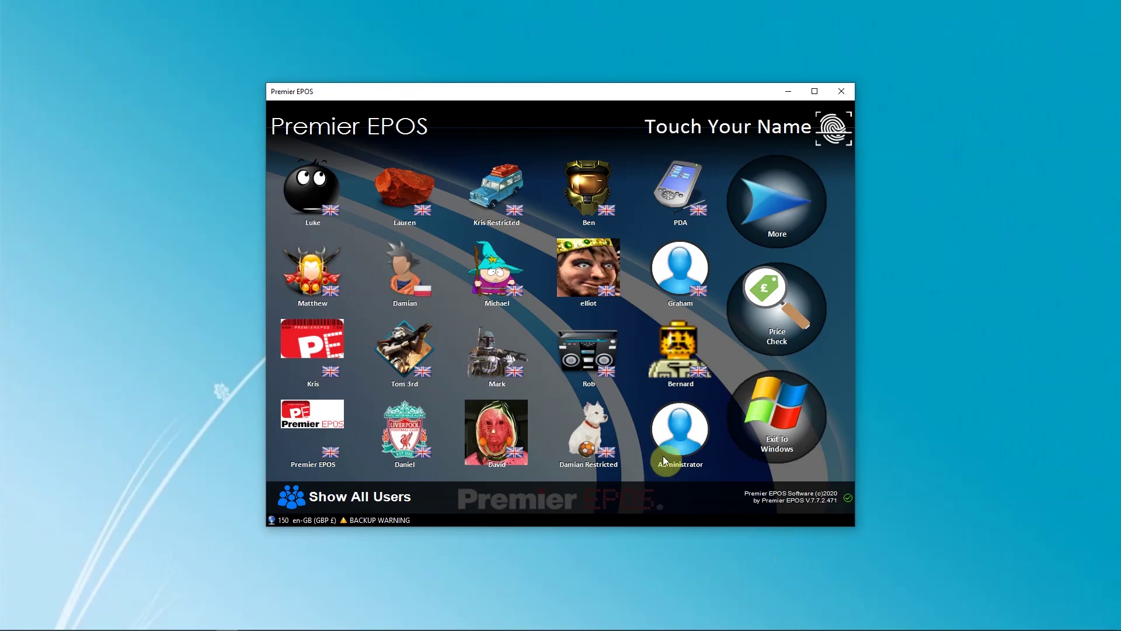
Log in as Administrator and open the Stock Manager.
{"action": "left_click", "coordinate": [665, 444]}
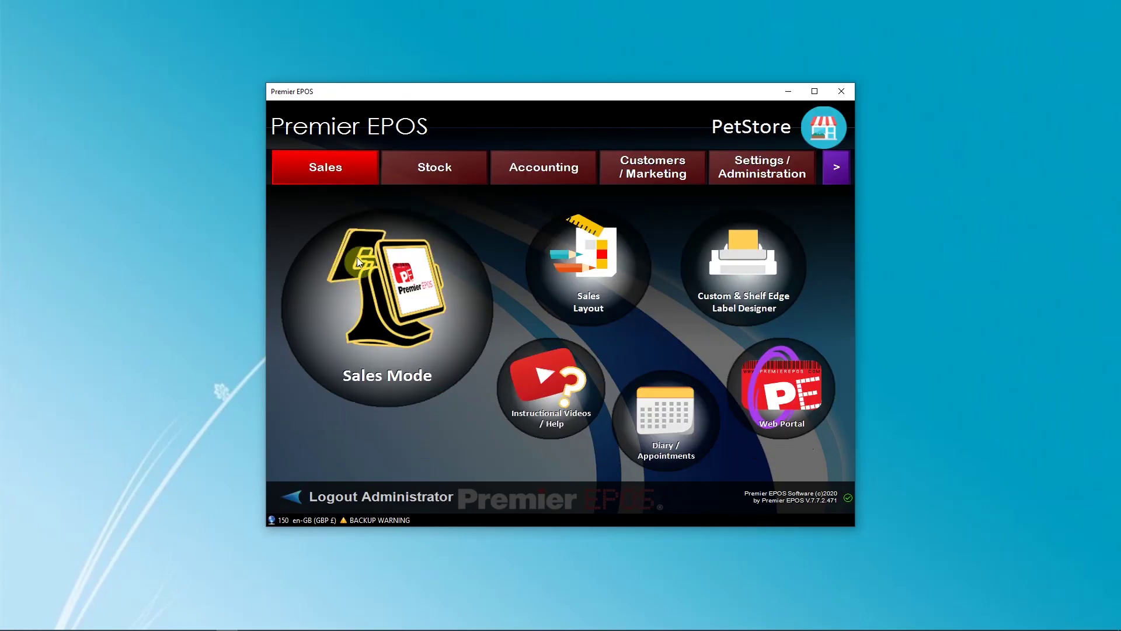
{"action": "left_click", "coordinate": [435, 177]}
{"action": "left_click", "coordinate": [558, 325]}
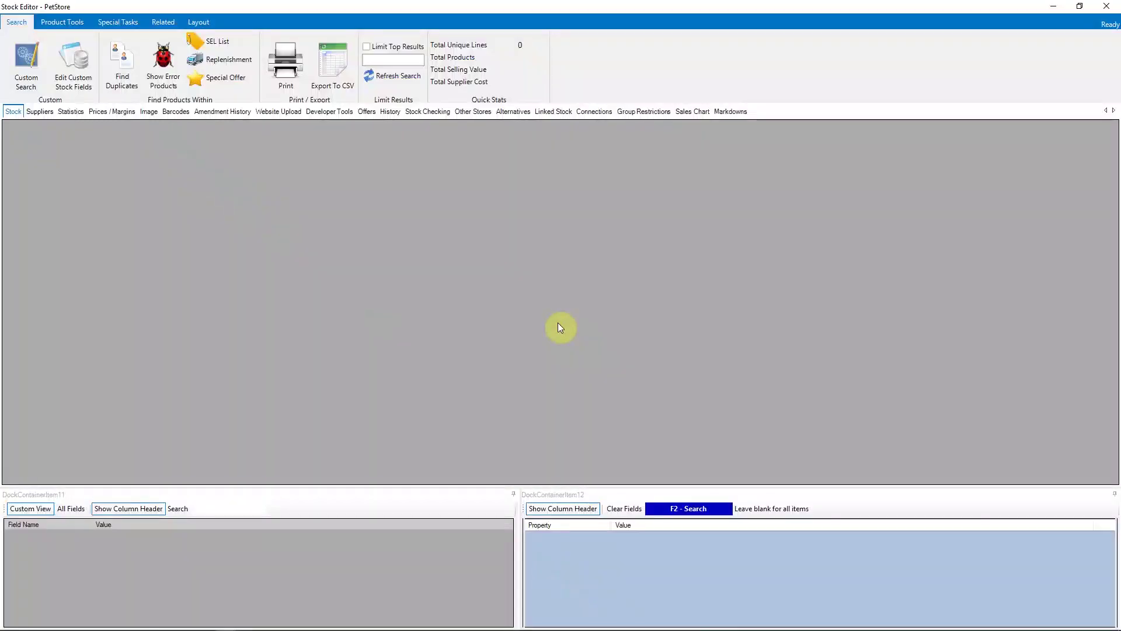
Search the stock for all products whose supplier name is Allen & Page.
{"action": "scroll", "coordinate": [601, 588], "scroll_direction": "down", "scroll_amount": 4}
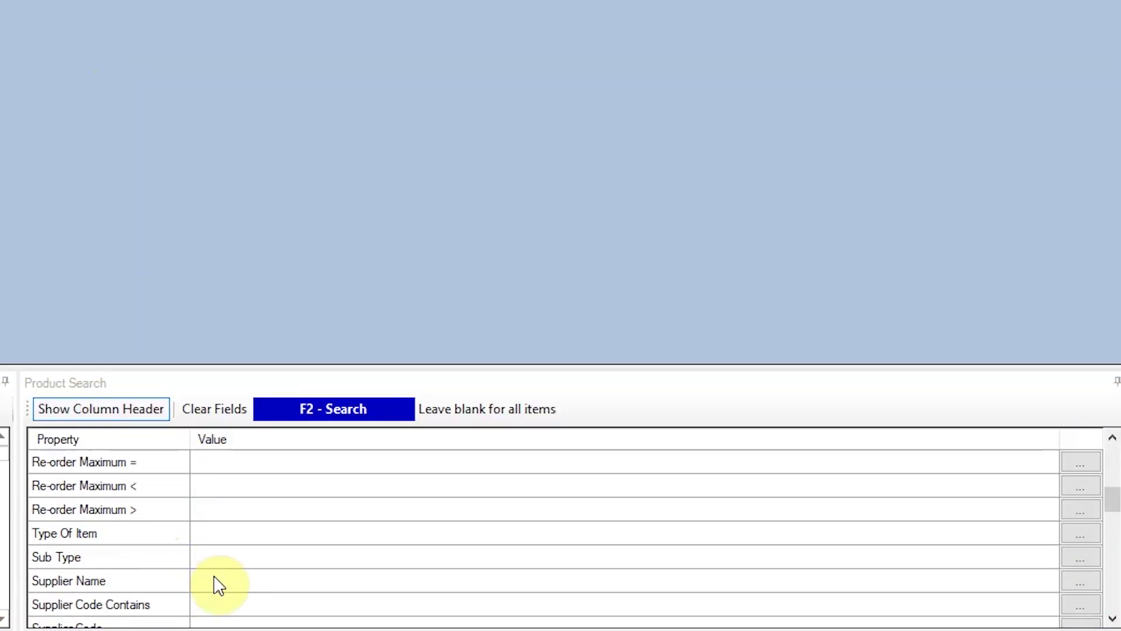
{"action": "left_click", "coordinate": [214, 581]}
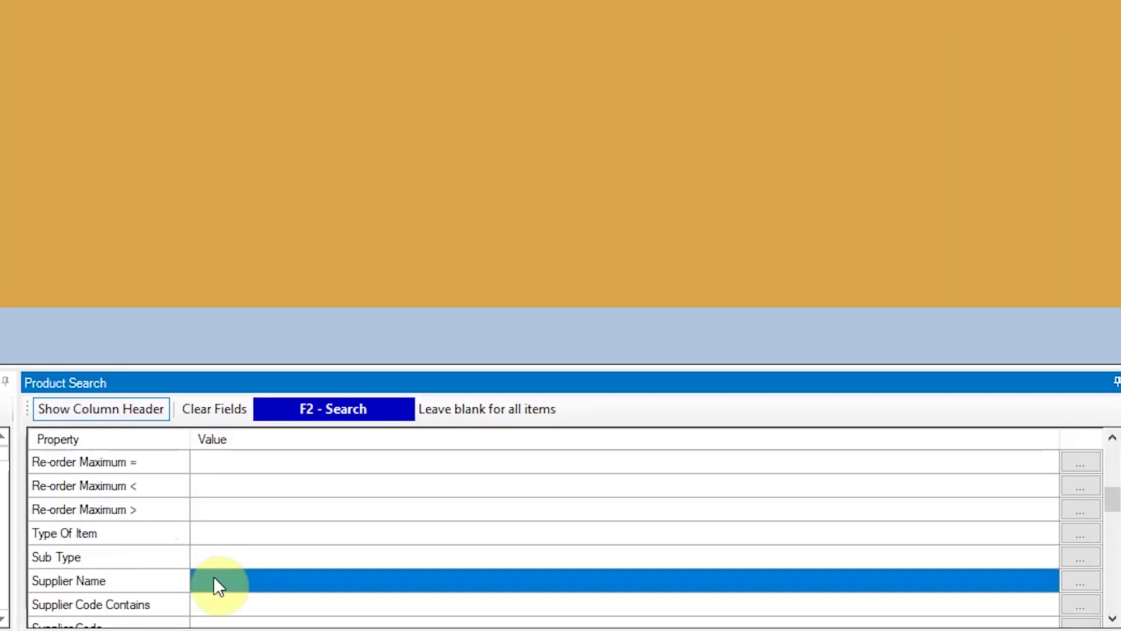
{"action": "left_click", "coordinate": [513, 270]}
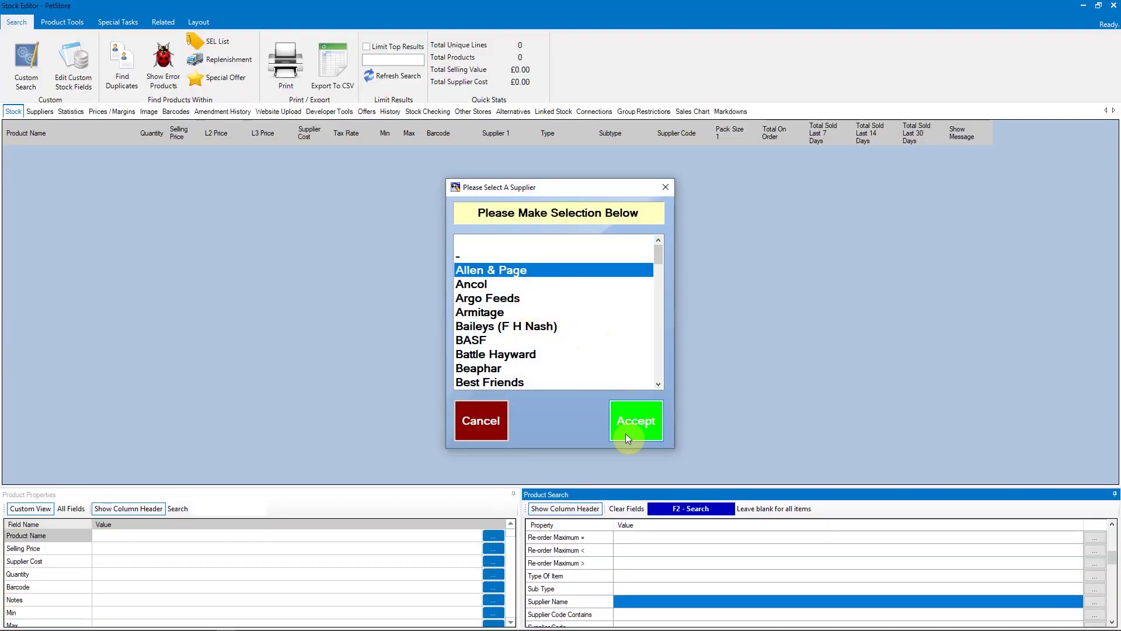
{"action": "left_click", "coordinate": [628, 435]}
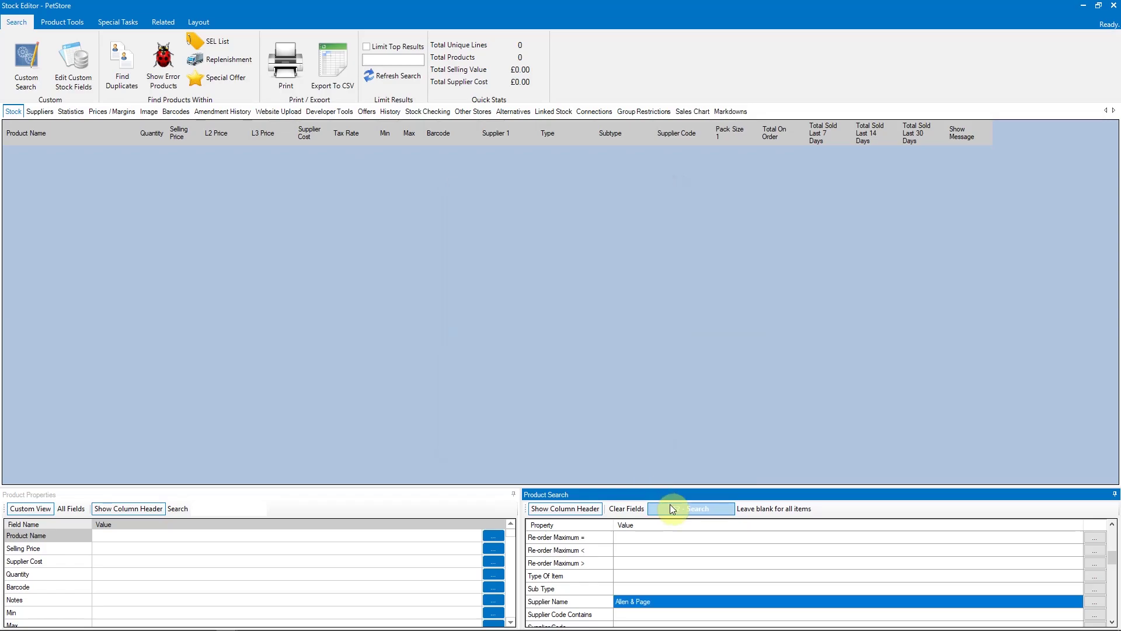
{"action": "left_click", "coordinate": [672, 506]}
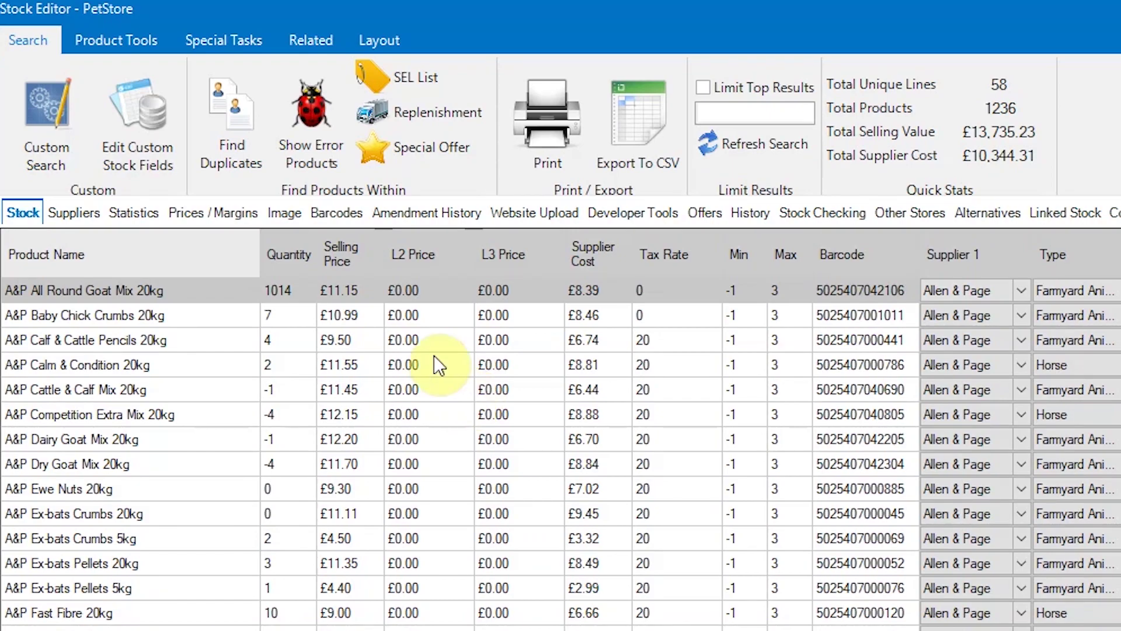
Select a continuous block of Allen & Page products in the stock list, starting from A&P All Round Goat Mix 20kg.
{"action": "scroll", "coordinate": [410, 465], "scroll_direction": "down", "scroll_amount": 4}
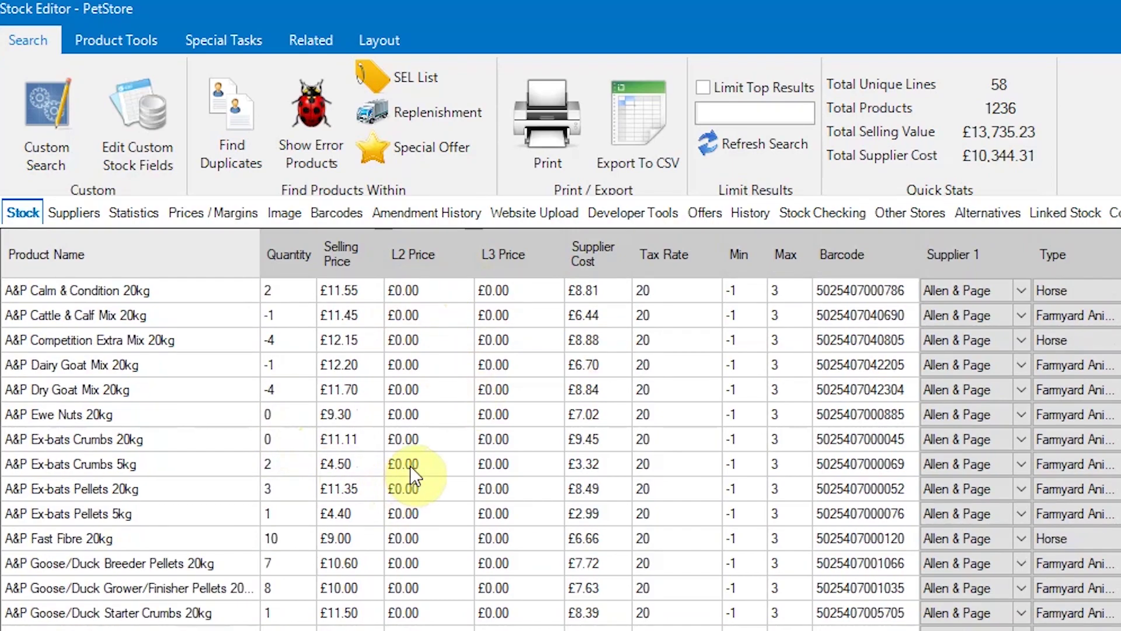
{"action": "scroll", "coordinate": [412, 464], "scroll_direction": "up", "scroll_amount": 3}
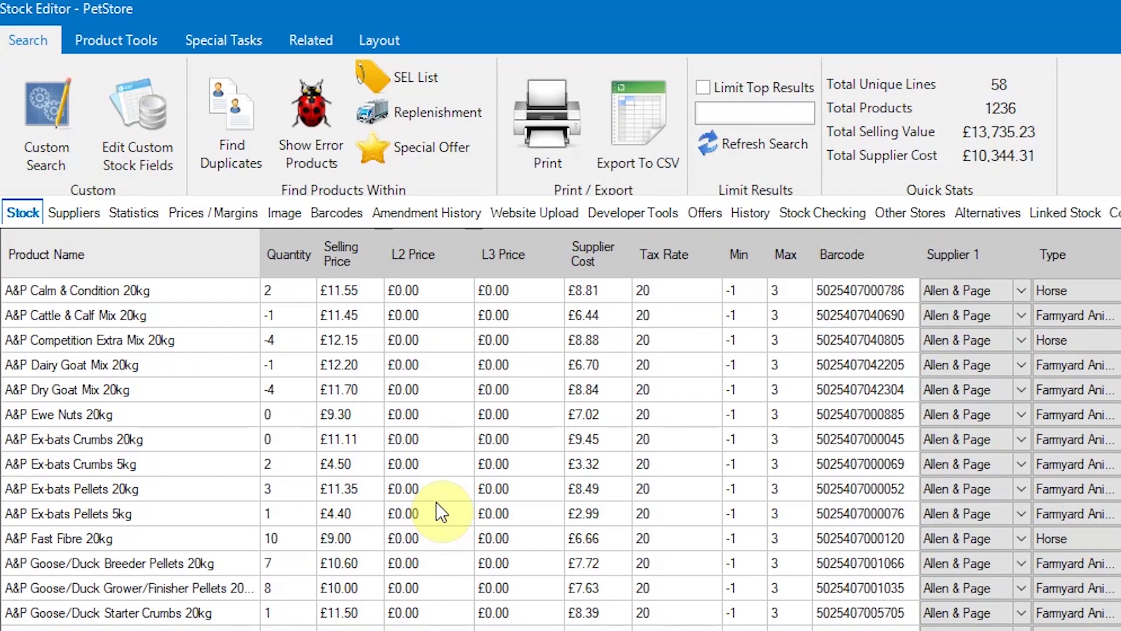
{"action": "left_click", "coordinate": [432, 380]}
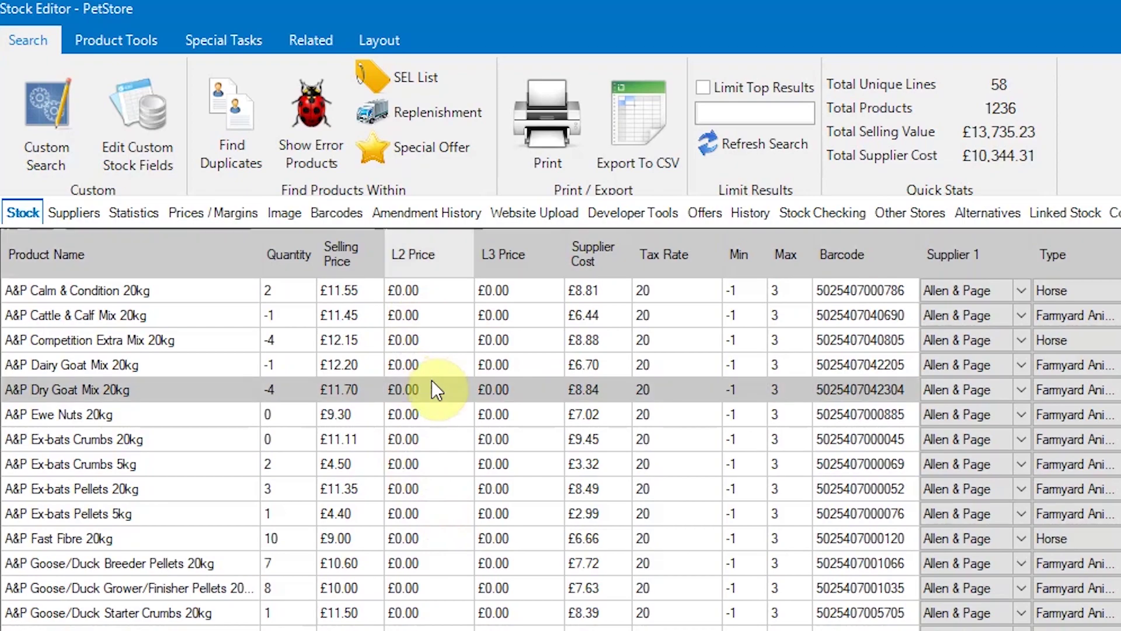
{"action": "key", "text": "ctrl+a"}
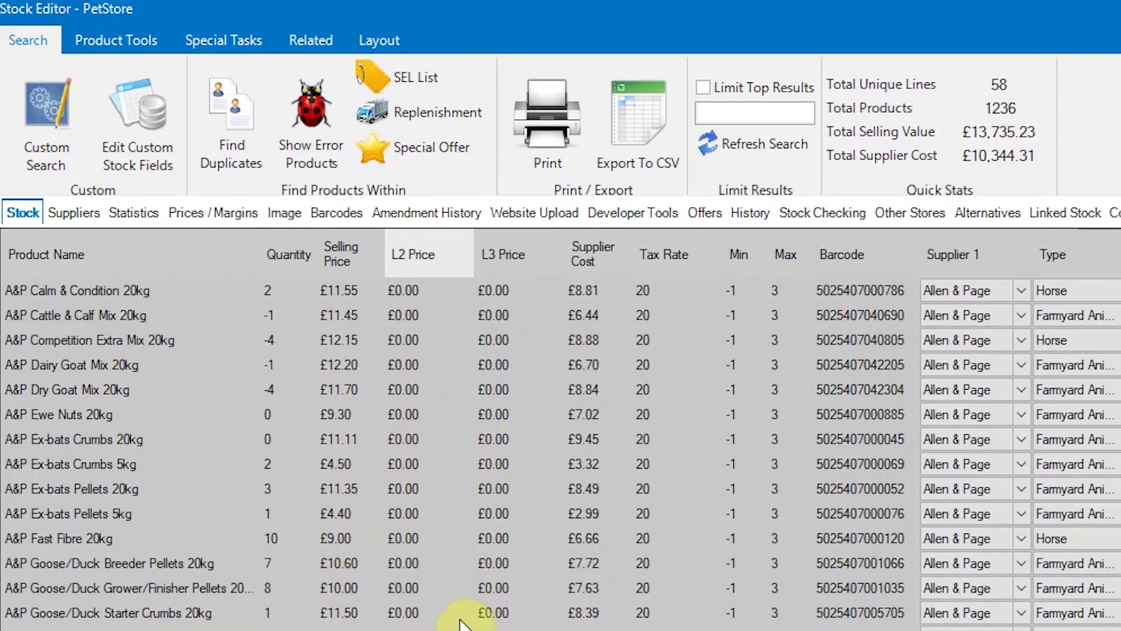
{"action": "scroll", "coordinate": [461, 584], "scroll_direction": "up", "scroll_amount": 1}
{"action": "left_click", "coordinate": [432, 439]}
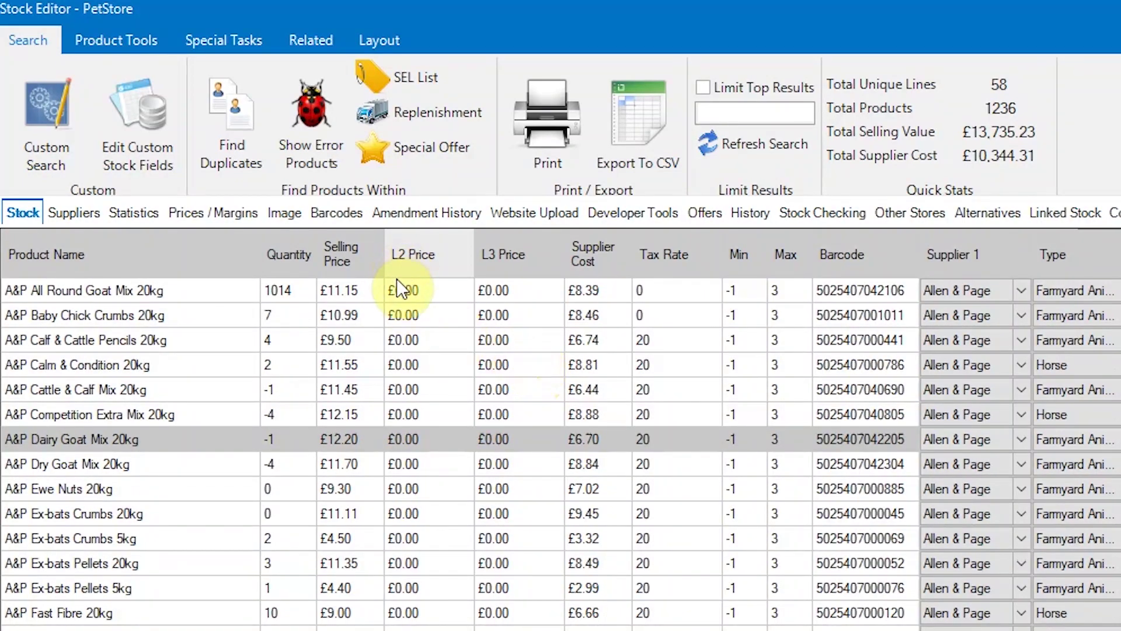
{"action": "left_click_drag", "start_coordinate": [406, 297], "coordinate": [429, 629]}
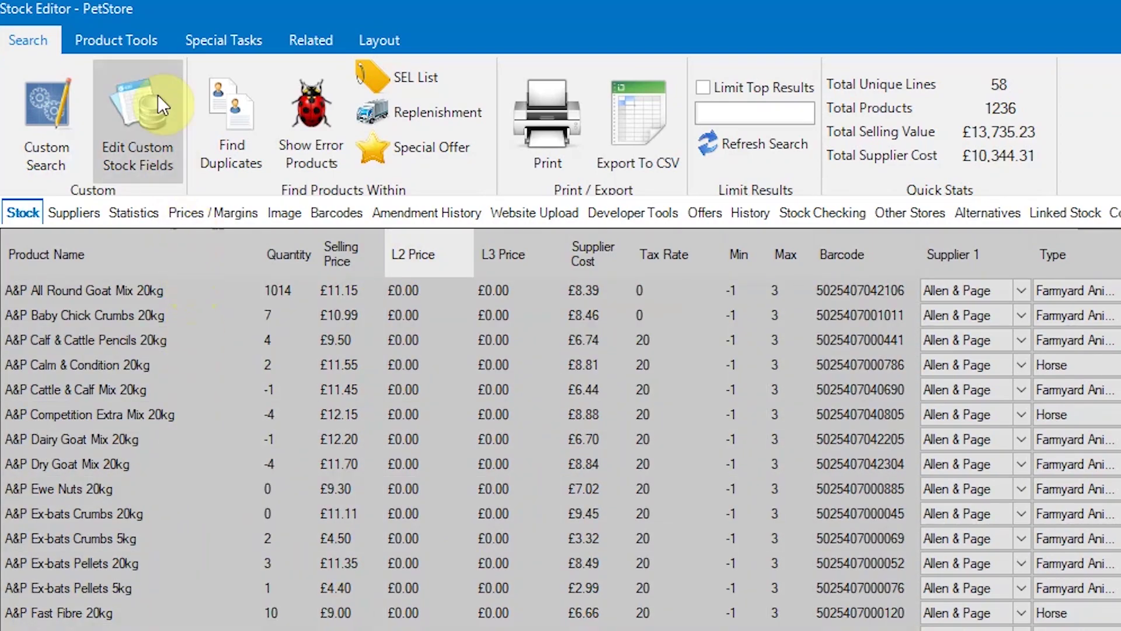
Open the formula-based bulk update for the selected products and choose L2 Price as the field to change.
{"action": "left_click", "coordinate": [244, 46]}
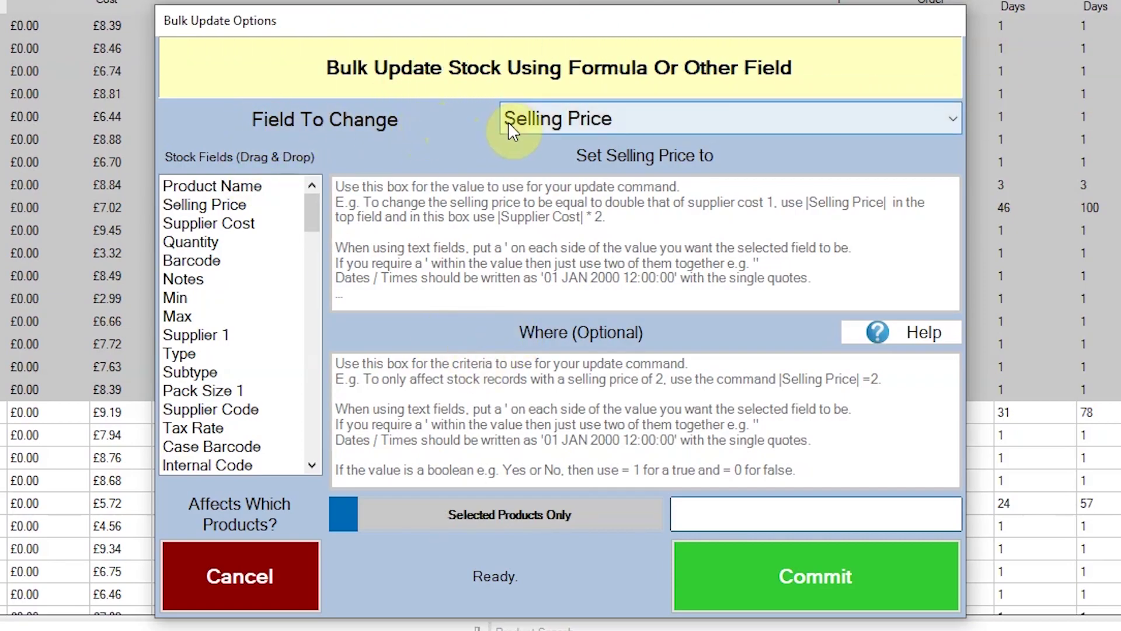
{"action": "left_click", "coordinate": [531, 130]}
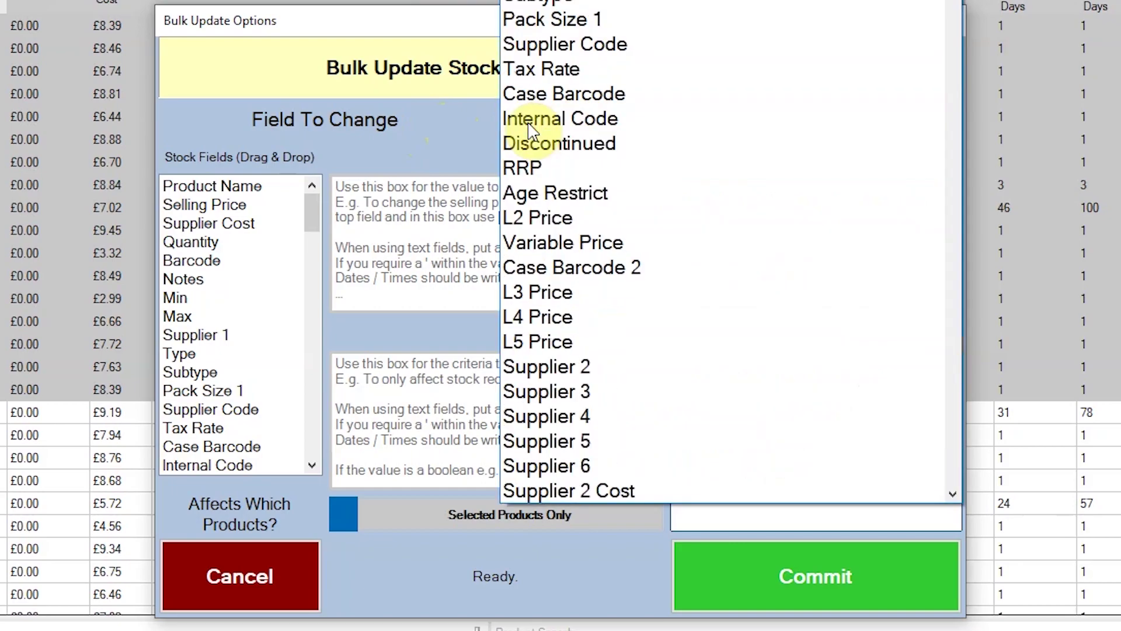
{"action": "left_click", "coordinate": [582, 217]}
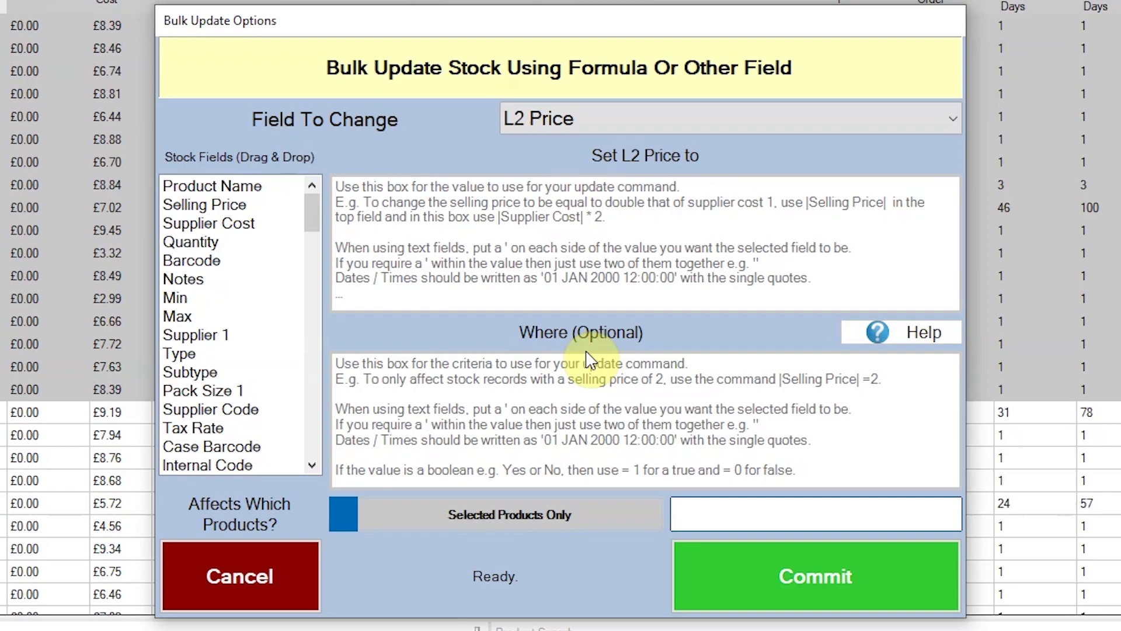
Set L2 Price to |Supplier Cost|+(|Supplier Cost|*|Tax Rate|/100), leave the Where criteria blank, and commit the update for selected products only.
{"action": "left_click", "coordinate": [587, 230]}
{"action": "type", "text": "|Supplier Cost|+(|Supplier Cost|*|Tax Rate|/100)"}
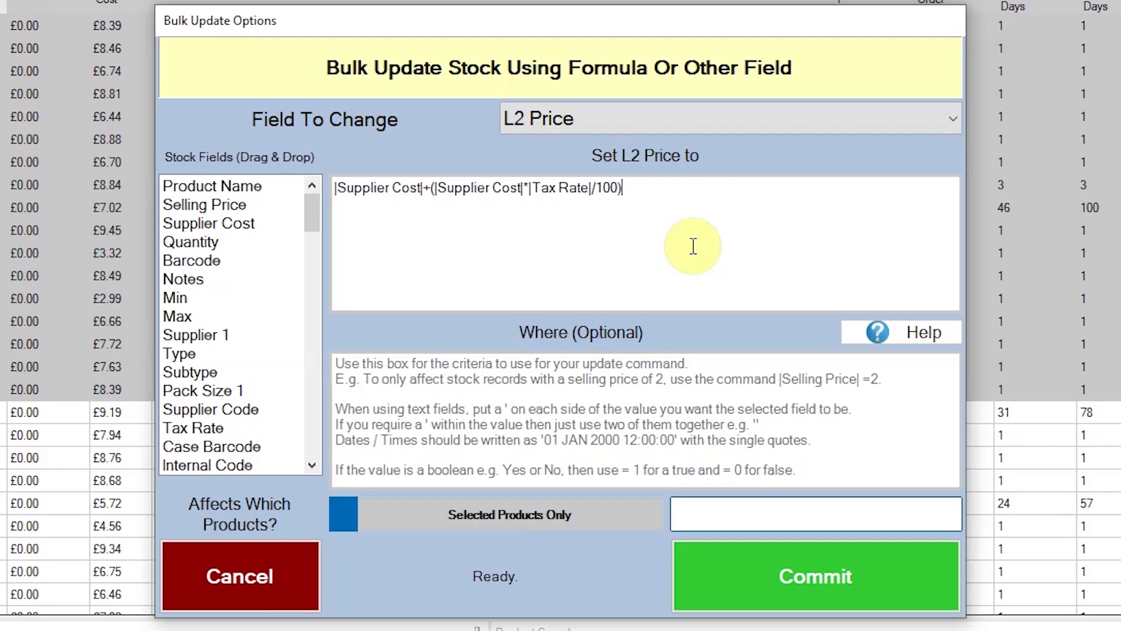
{"action": "left_click", "coordinate": [706, 412]}
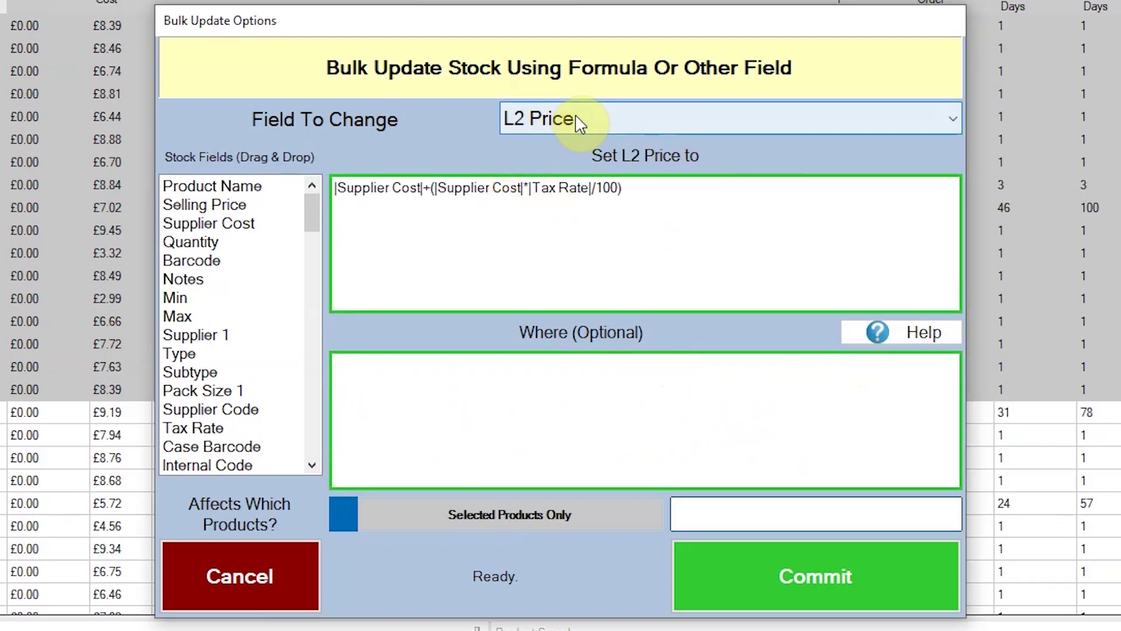
{"action": "left_click", "coordinate": [759, 583]}
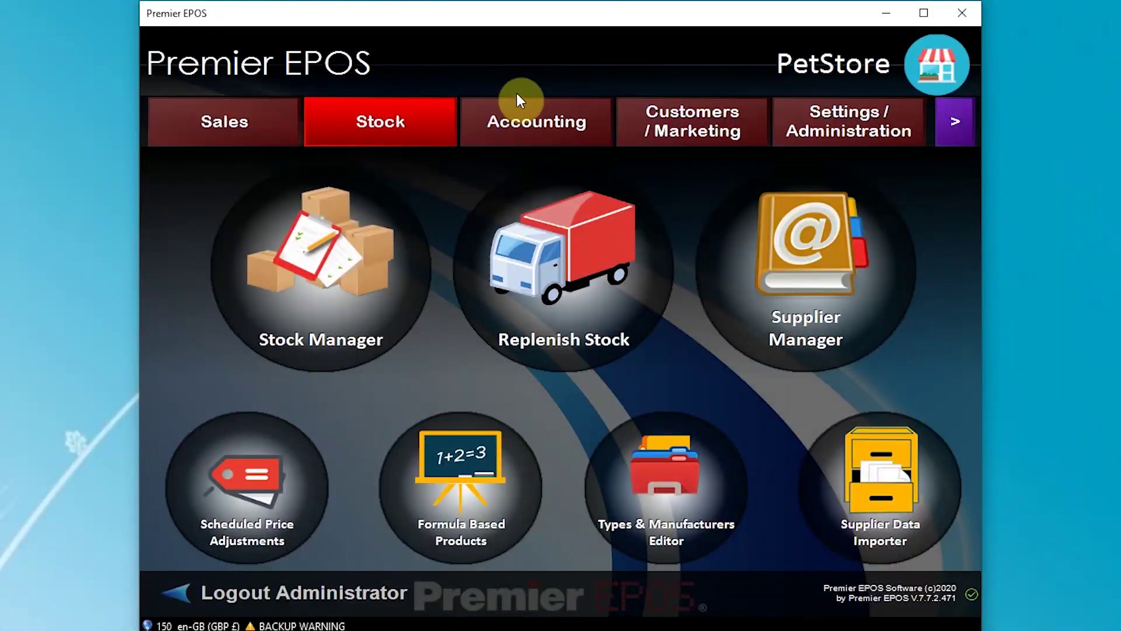
Review the Level 2 Price Customer group's properties and members in the Customer Groups editor, and close the editor.
{"action": "left_click", "coordinate": [657, 135]}
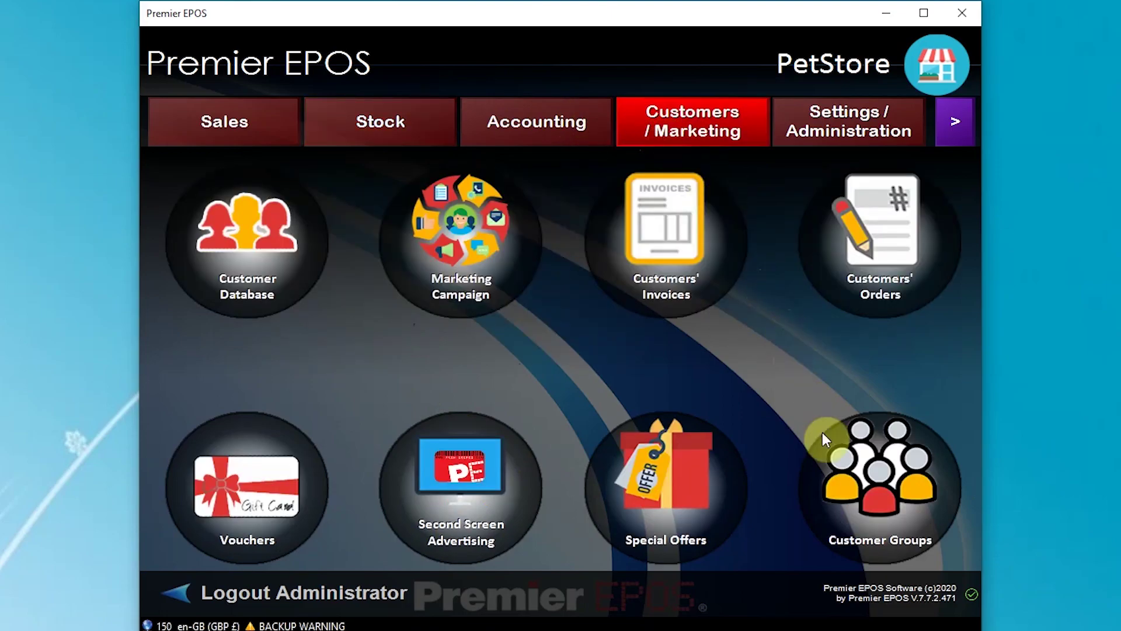
{"action": "left_click", "coordinate": [862, 510]}
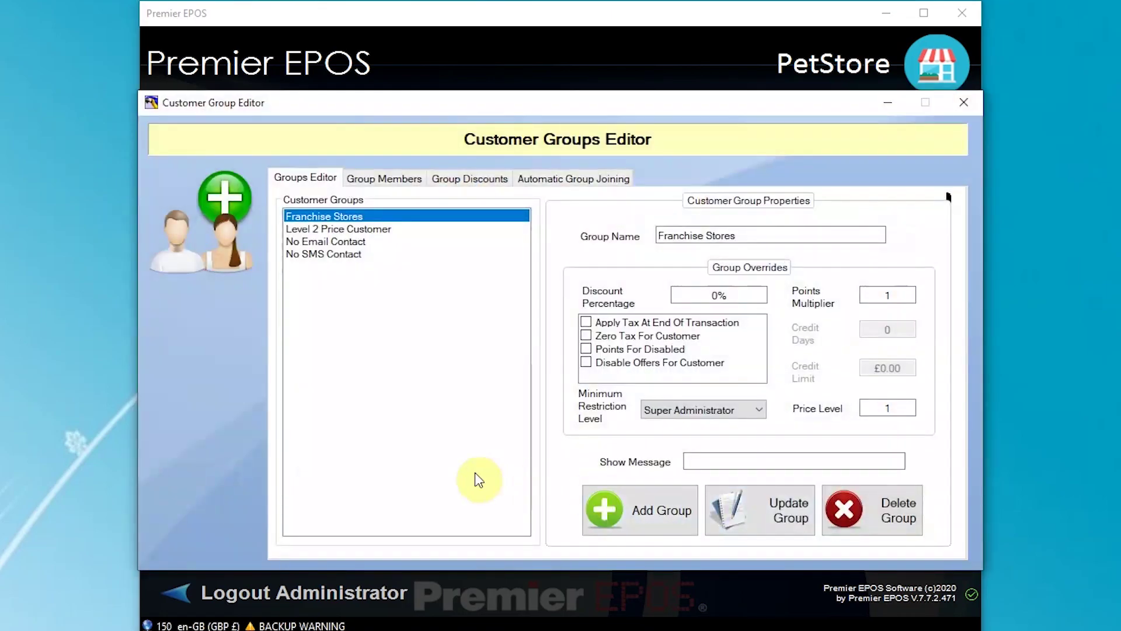
{"action": "left_click", "coordinate": [383, 231]}
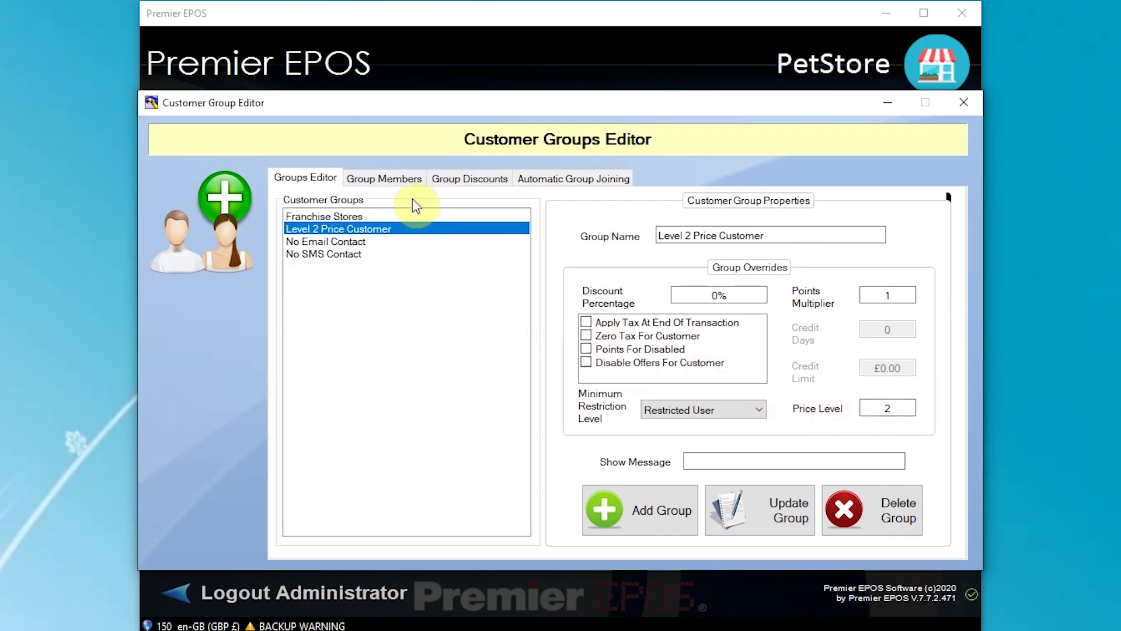
{"action": "left_click", "coordinate": [405, 185]}
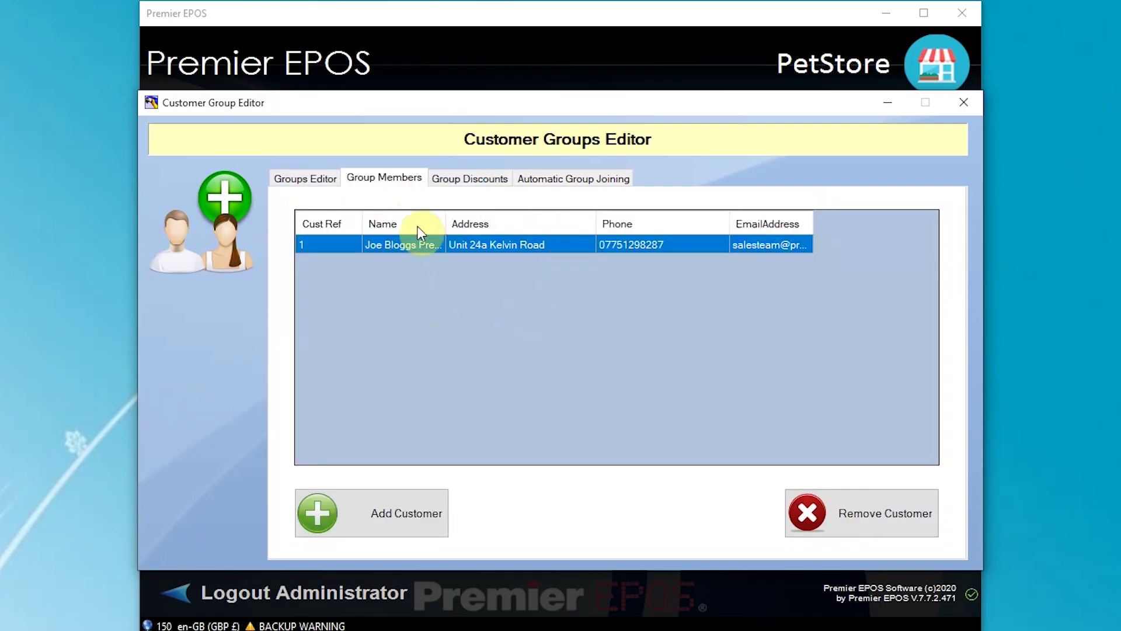
{"action": "left_click", "coordinate": [963, 103]}
In Sales Mode, find items from supplier Allen & Page and add A&P Dry Goat Mix 20kg to the cart.
{"action": "left_click", "coordinate": [259, 120]}
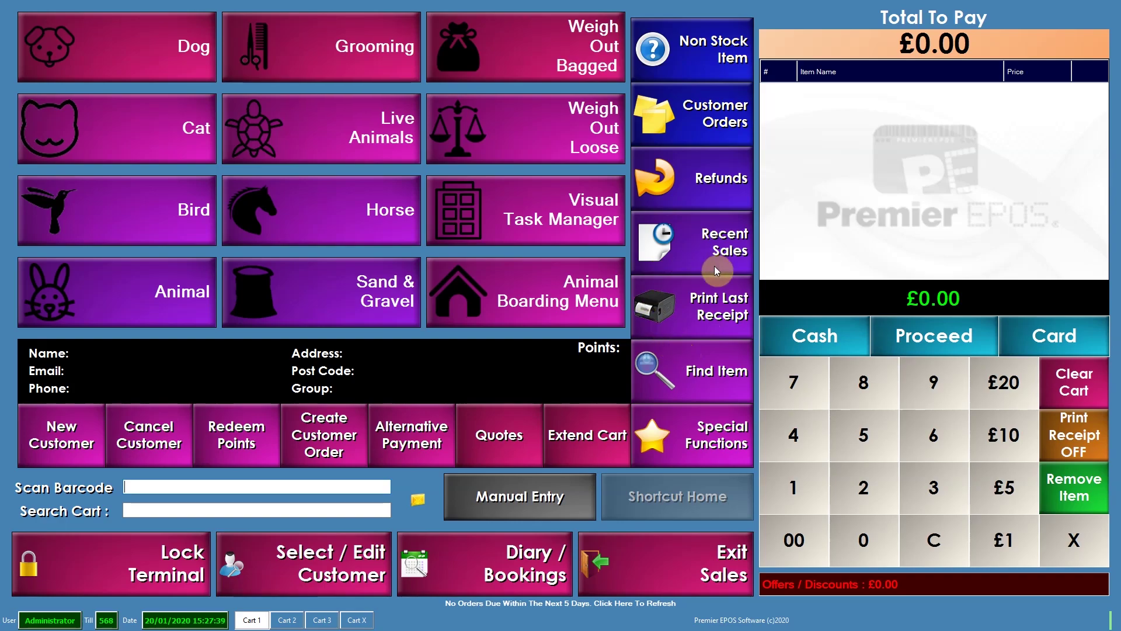
{"action": "left_click", "coordinate": [713, 364]}
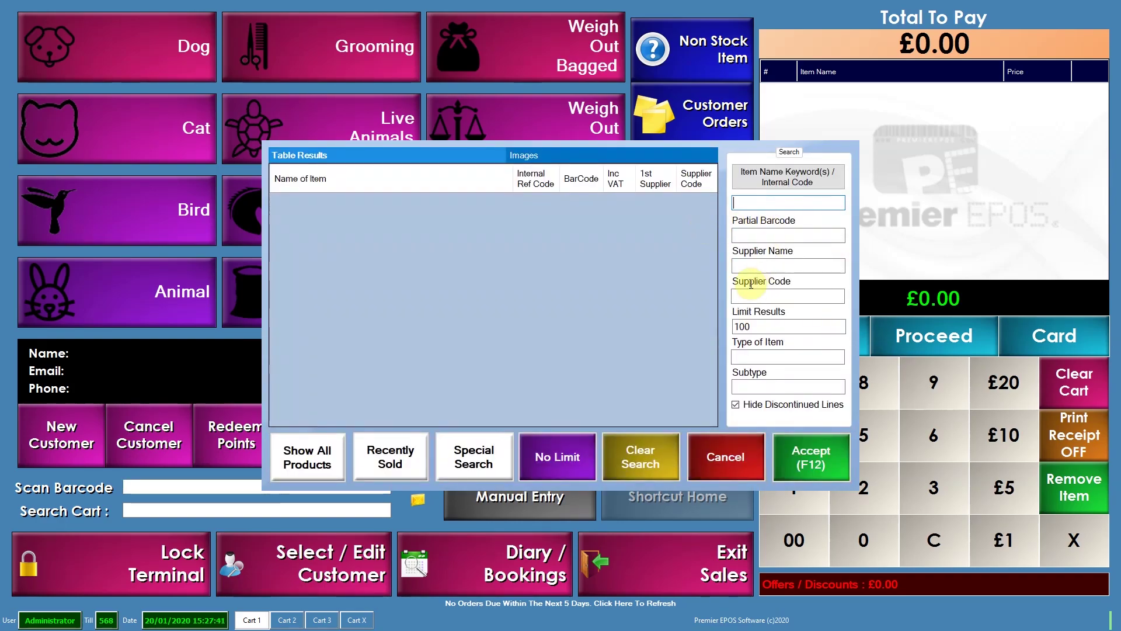
{"action": "left_click", "coordinate": [785, 266]}
{"action": "left_click", "coordinate": [502, 271]}
{"action": "key", "text": "Return"}
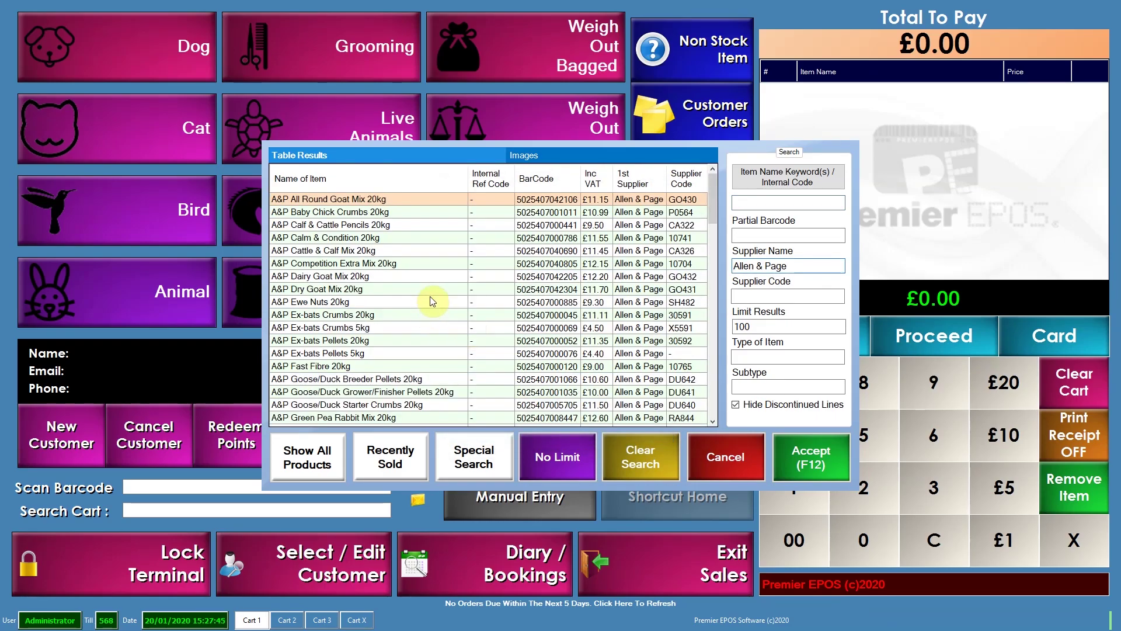
{"action": "left_click", "coordinate": [427, 289]}
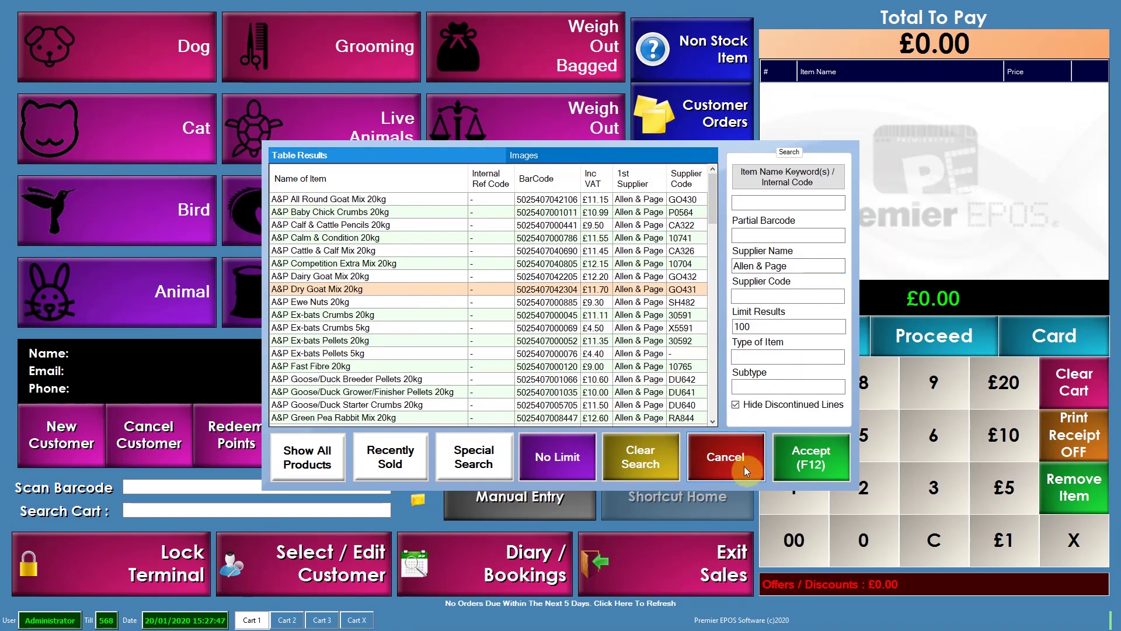
{"action": "left_click", "coordinate": [806, 465]}
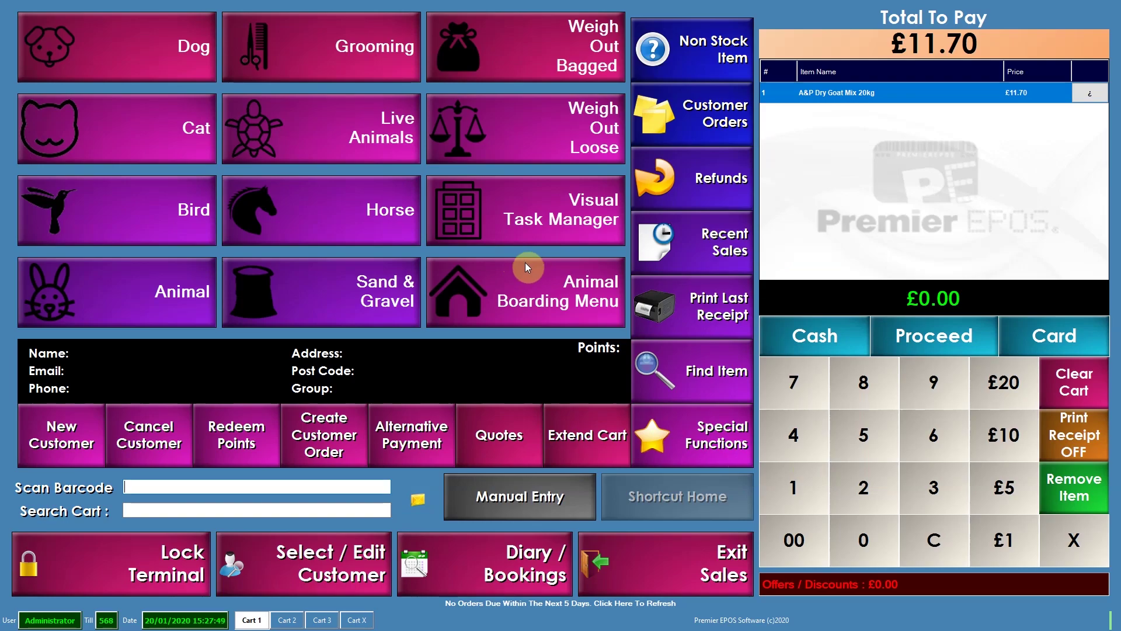
Assign the first customer in the customer list, a Level 2 Price Customer group member, to the current sale.
{"action": "left_click", "coordinate": [388, 549]}
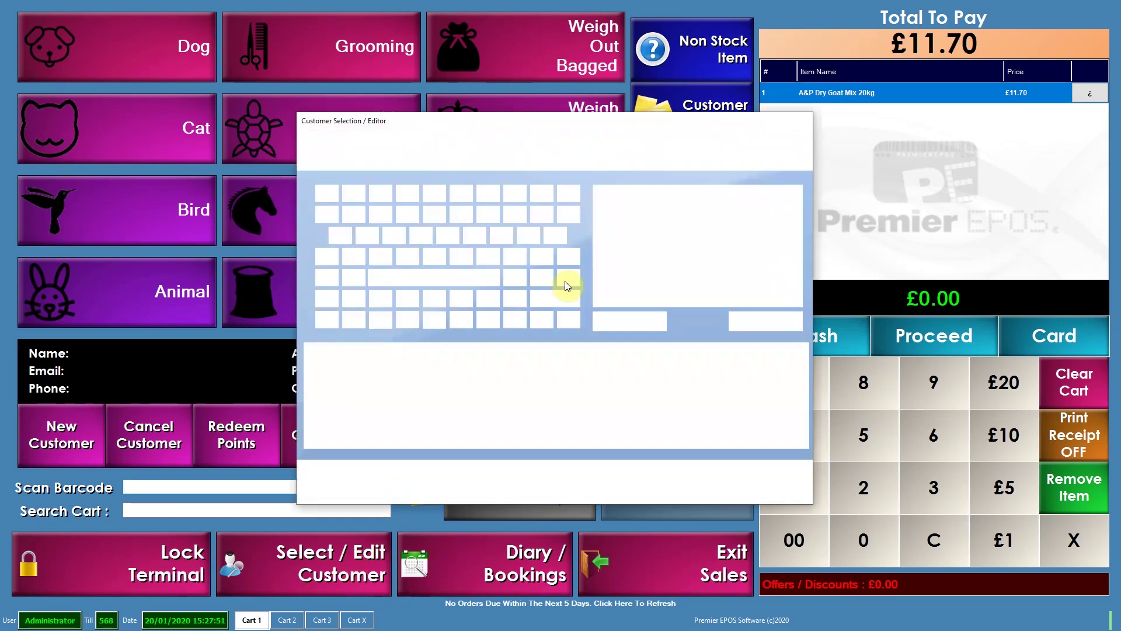
{"action": "left_click", "coordinate": [758, 321]}
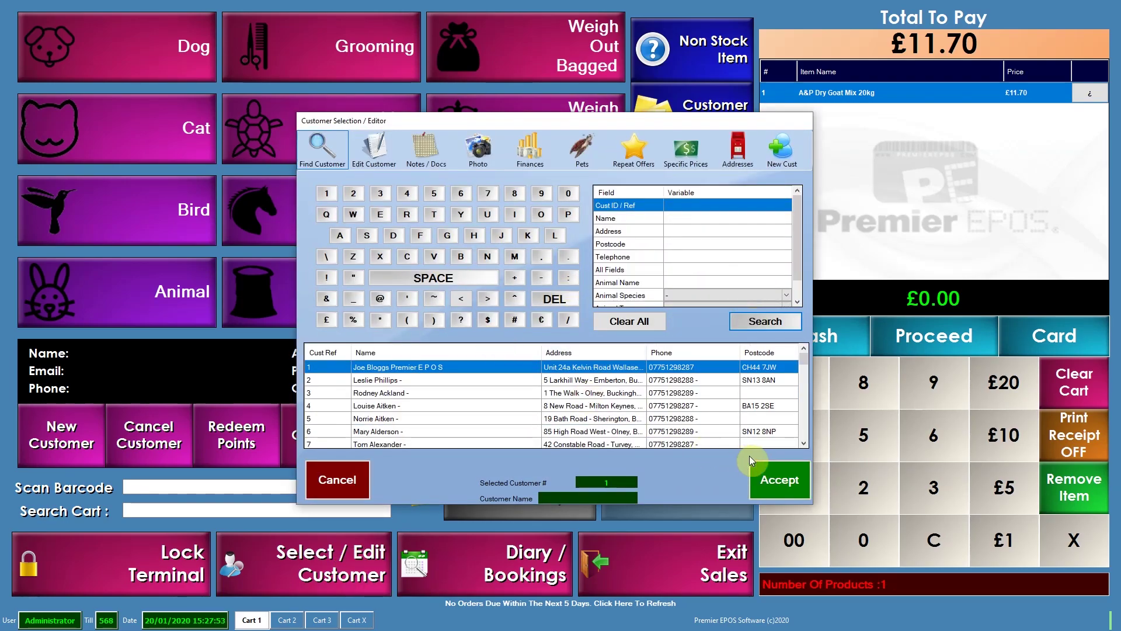
{"action": "left_click", "coordinate": [780, 481]}
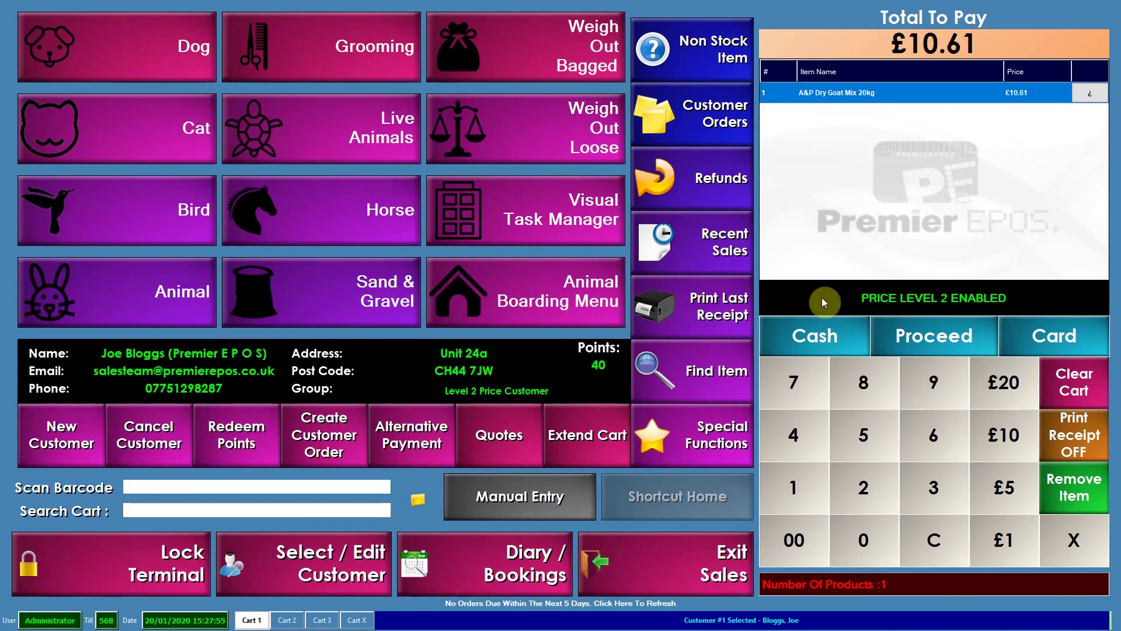